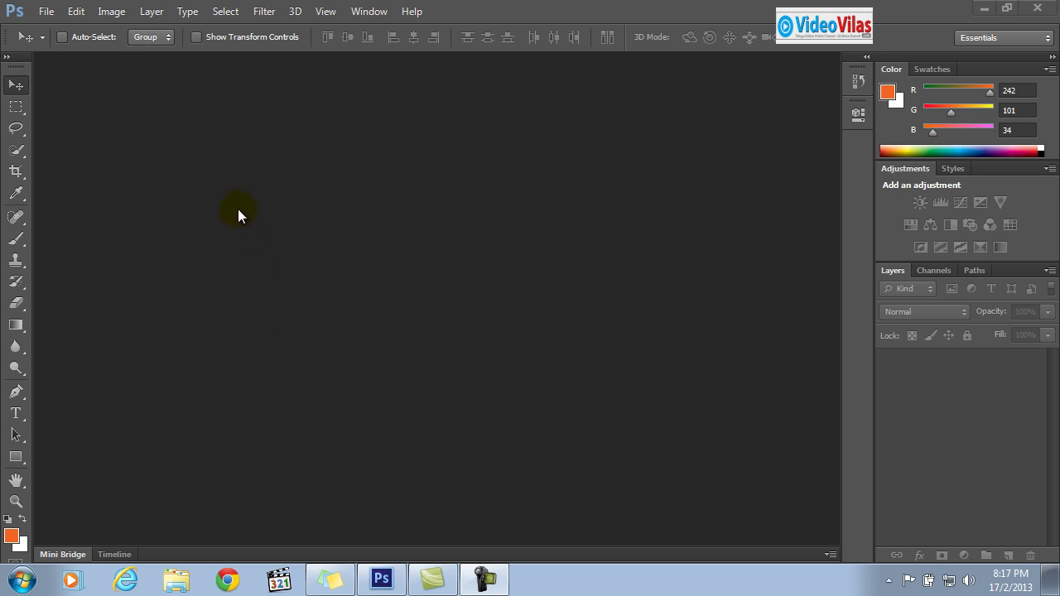
Create the blank white document Untitled-1, show the tools in two columns, and select the Brush.
{"action": "left_click", "coordinate": [152, 157]}
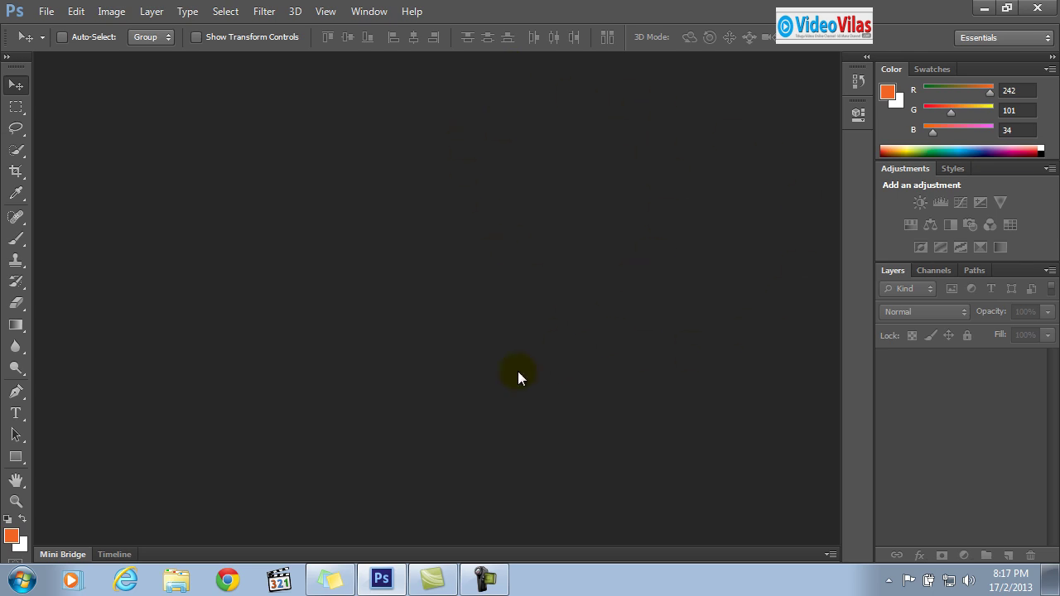
{"action": "left_click", "coordinate": [46, 11]}
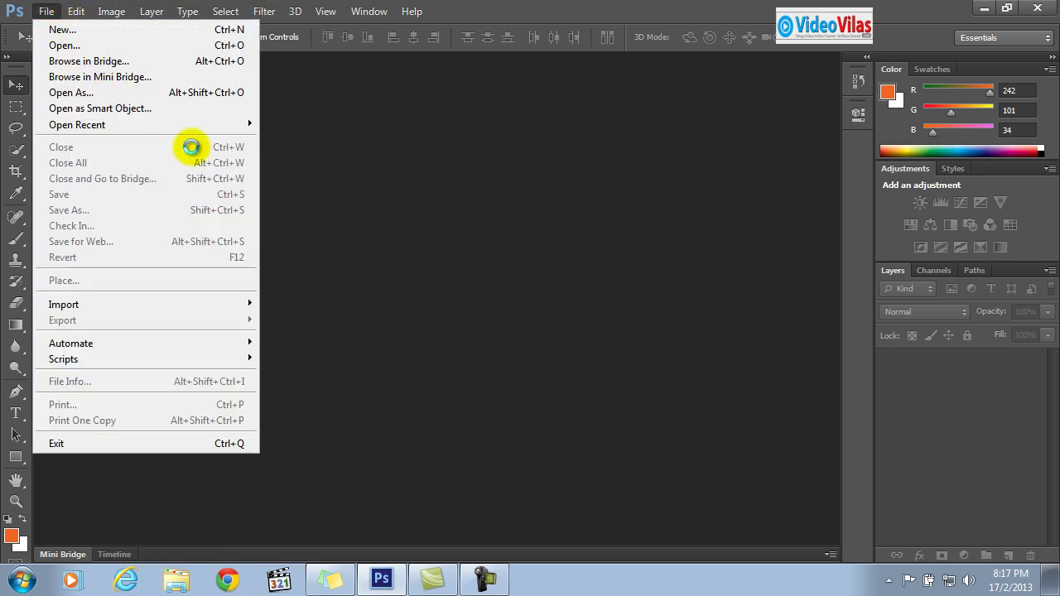
{"action": "key", "text": "ctrl+n"}
{"action": "left_click", "coordinate": [695, 131]}
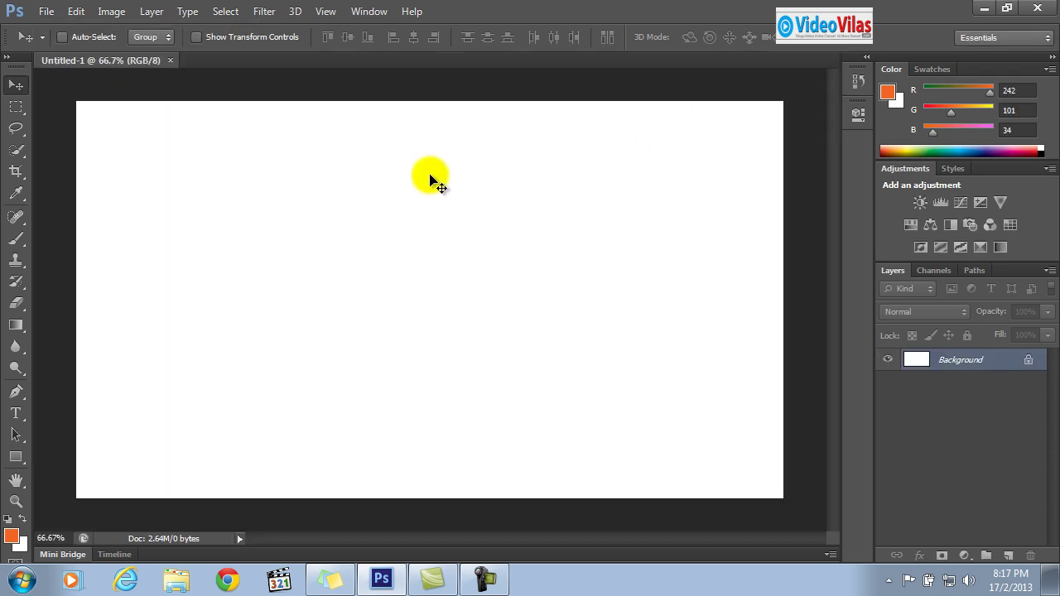
{"action": "left_click", "coordinate": [7, 58]}
{"action": "left_click", "coordinate": [43, 153]}
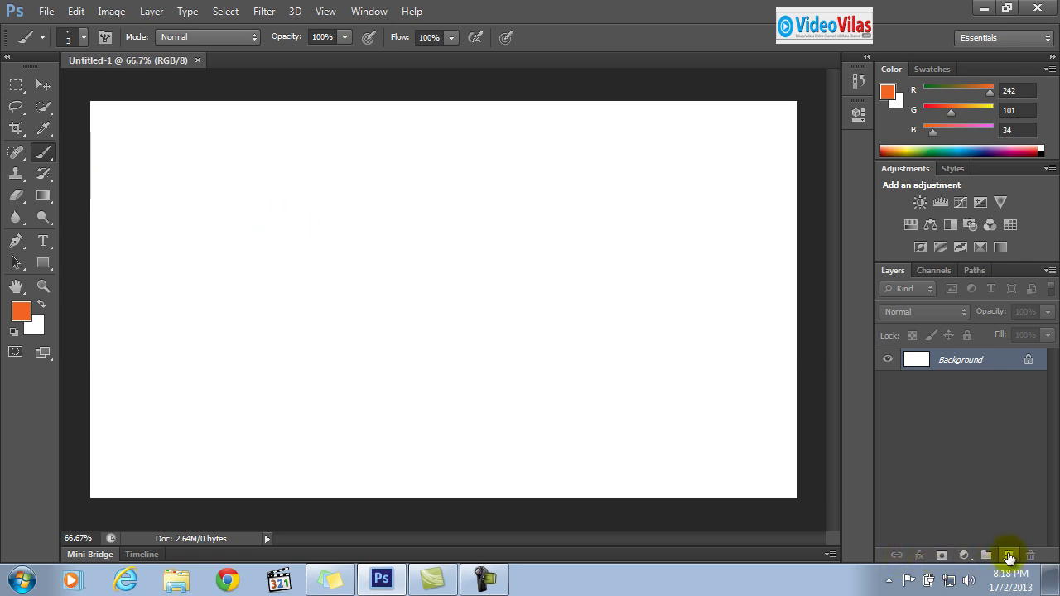
On a new Layer 1, handwrite 'What is photoshop', 'Image Editing', 'photo editing' and 'Digital painting' in orange.
{"action": "left_click", "coordinate": [1008, 557]}
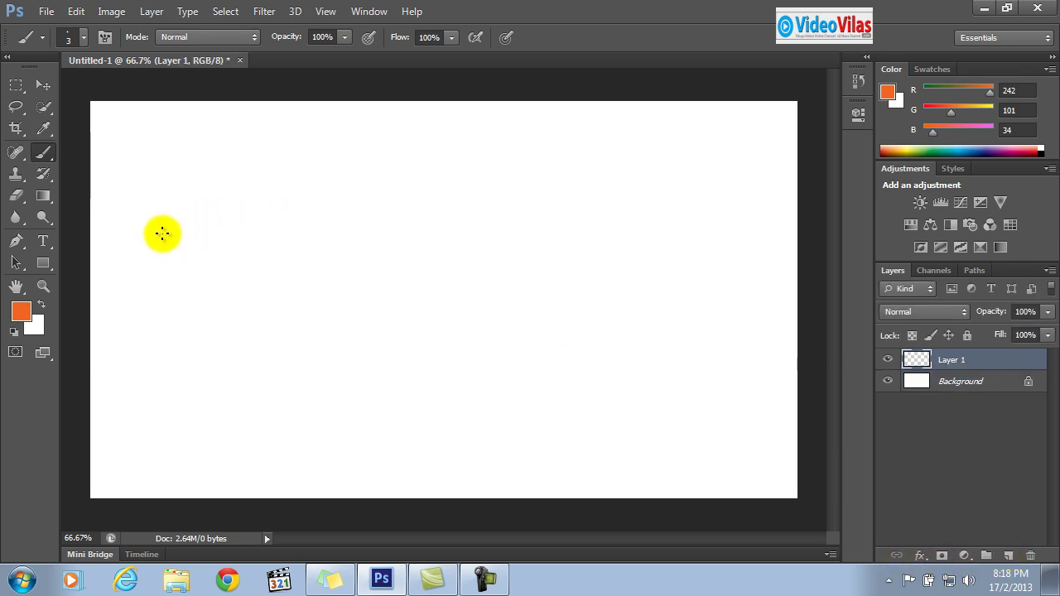
{"action": "mouse_move", "coordinate": [218, 208]}
{"action": "left_mouse_down"}
{"action": "mouse_move", "coordinate": [258, 228]}
{"action": "mouse_move", "coordinate": [284, 206]}
{"action": "mouse_move", "coordinate": [322, 221]}
{"action": "mouse_move", "coordinate": [336, 194]}
{"action": "mouse_move", "coordinate": [377, 221]}
{"action": "mouse_move", "coordinate": [504, 208]}
{"action": "mouse_move", "coordinate": [517, 241]}
{"action": "left_mouse_up"}
{"action": "left_click_drag", "start_coordinate": [326, 249], "coordinate": [409, 246]}
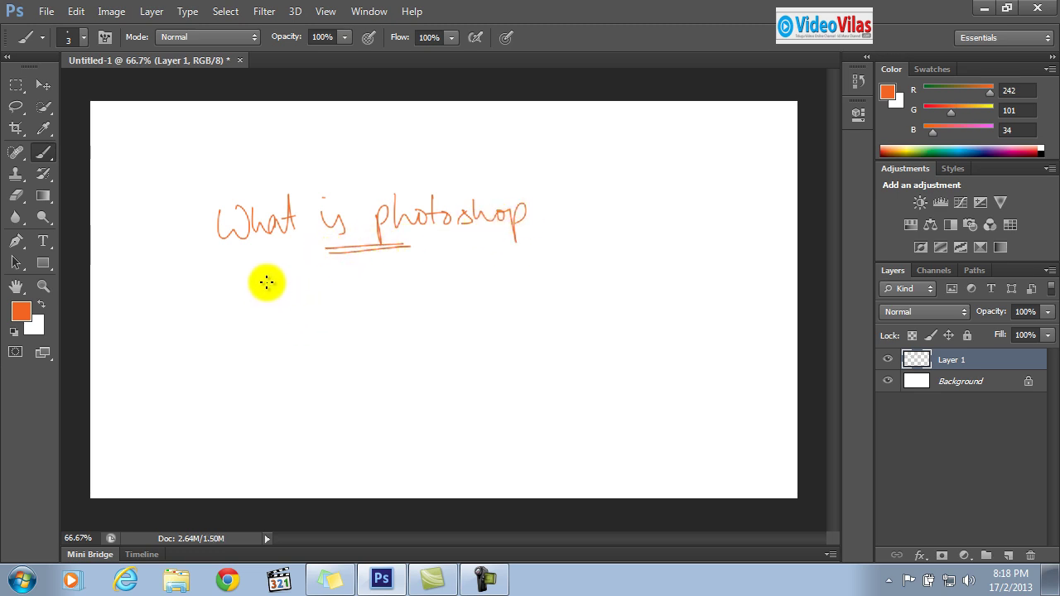
{"action": "mouse_move", "coordinate": [250, 279]}
{"action": "left_mouse_down"}
{"action": "mouse_move", "coordinate": [270, 304]}
{"action": "mouse_move", "coordinate": [412, 279]}
{"action": "mouse_move", "coordinate": [471, 303]}
{"action": "mouse_move", "coordinate": [461, 307]}
{"action": "left_mouse_up"}
{"action": "mouse_move", "coordinate": [270, 324]}
{"action": "left_mouse_down"}
{"action": "mouse_move", "coordinate": [273, 334]}
{"action": "mouse_move", "coordinate": [423, 322]}
{"action": "mouse_move", "coordinate": [402, 331]}
{"action": "left_mouse_up"}
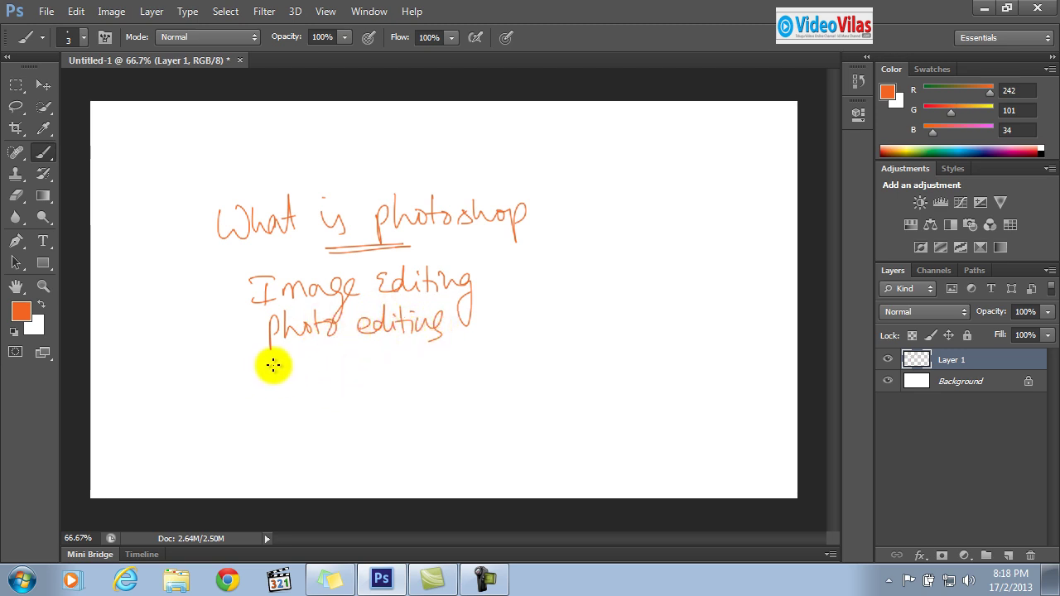
{"action": "mouse_move", "coordinate": [273, 365]}
{"action": "left_mouse_down"}
{"action": "mouse_move", "coordinate": [265, 361]}
{"action": "mouse_move", "coordinate": [306, 385]}
{"action": "mouse_move", "coordinate": [383, 355]}
{"action": "mouse_move", "coordinate": [405, 378]}
{"action": "mouse_move", "coordinate": [433, 376]}
{"action": "mouse_move", "coordinate": [456, 359]}
{"action": "mouse_move", "coordinate": [473, 366]}
{"action": "mouse_move", "coordinate": [463, 343]}
{"action": "left_mouse_up"}
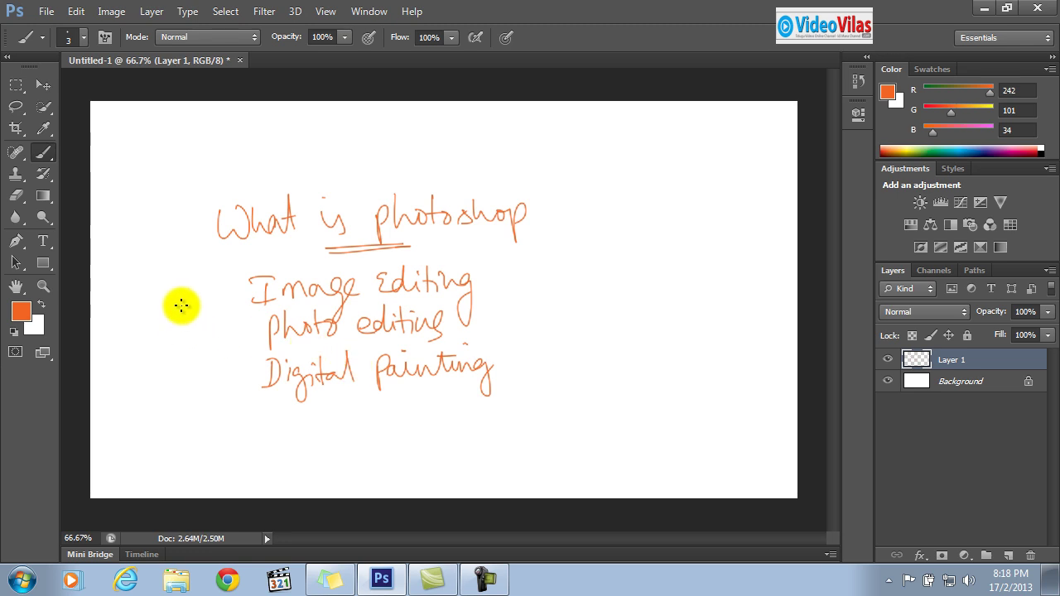
Add orange arrows and a bracket to the list, plus '→ most fundamental' after photoshop, underlined.
{"action": "mouse_move", "coordinate": [199, 300]}
{"action": "left_mouse_down"}
{"action": "mouse_move", "coordinate": [245, 290]}
{"action": "mouse_move", "coordinate": [234, 303]}
{"action": "left_mouse_up"}
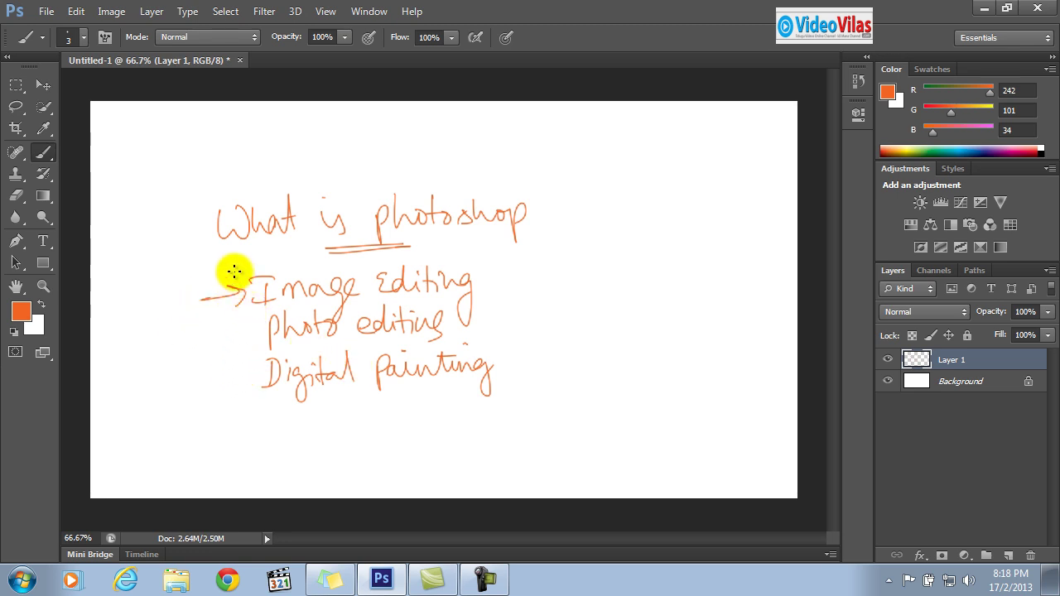
{"action": "left_click_drag", "start_coordinate": [235, 264], "coordinate": [260, 332]}
{"action": "left_click_drag", "start_coordinate": [214, 383], "coordinate": [256, 378]}
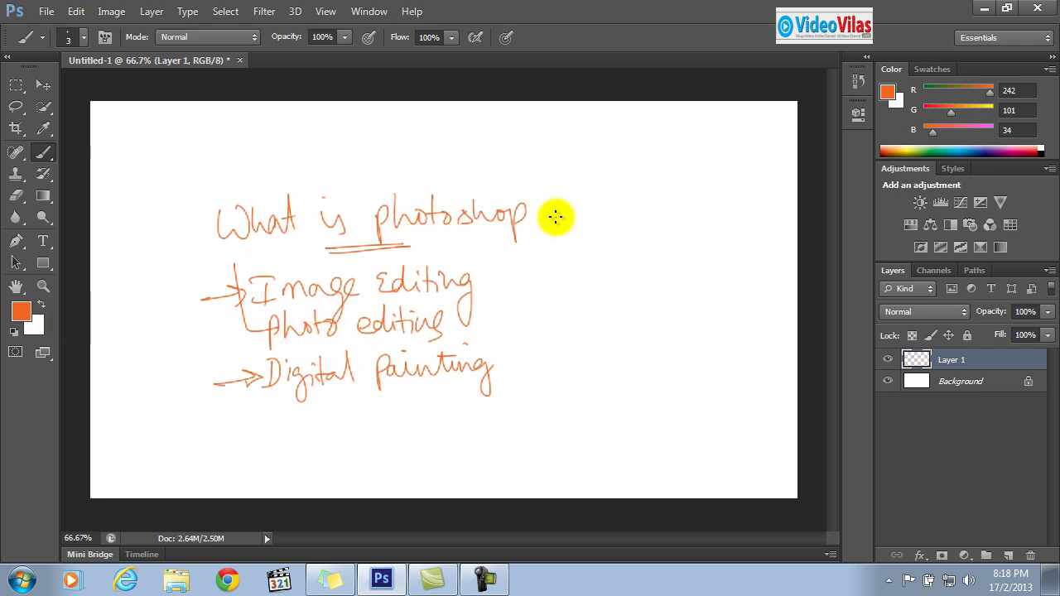
{"action": "mouse_move", "coordinate": [543, 225]}
{"action": "left_mouse_down"}
{"action": "mouse_move", "coordinate": [623, 234]}
{"action": "mouse_move", "coordinate": [638, 224]}
{"action": "mouse_move", "coordinate": [649, 235]}
{"action": "left_mouse_up"}
{"action": "left_click_drag", "start_coordinate": [664, 204], "coordinate": [668, 232]}
{"action": "left_click_drag", "start_coordinate": [654, 214], "coordinate": [680, 211]}
{"action": "mouse_move", "coordinate": [618, 245]}
{"action": "left_mouse_down"}
{"action": "mouse_move", "coordinate": [618, 270]}
{"action": "mouse_move", "coordinate": [657, 256]}
{"action": "mouse_move", "coordinate": [681, 265]}
{"action": "mouse_move", "coordinate": [794, 250]}
{"action": "left_mouse_up"}
{"action": "left_click_drag", "start_coordinate": [670, 283], "coordinate": [698, 280]}
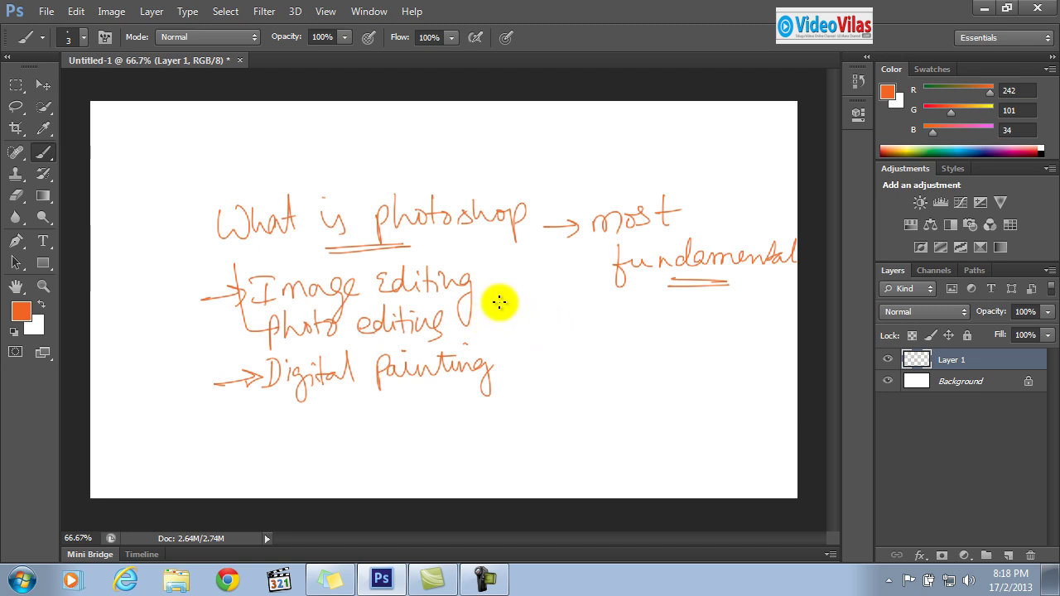
Set the foreground colour to bright green (41df11).
{"action": "left_click", "coordinate": [22, 310]}
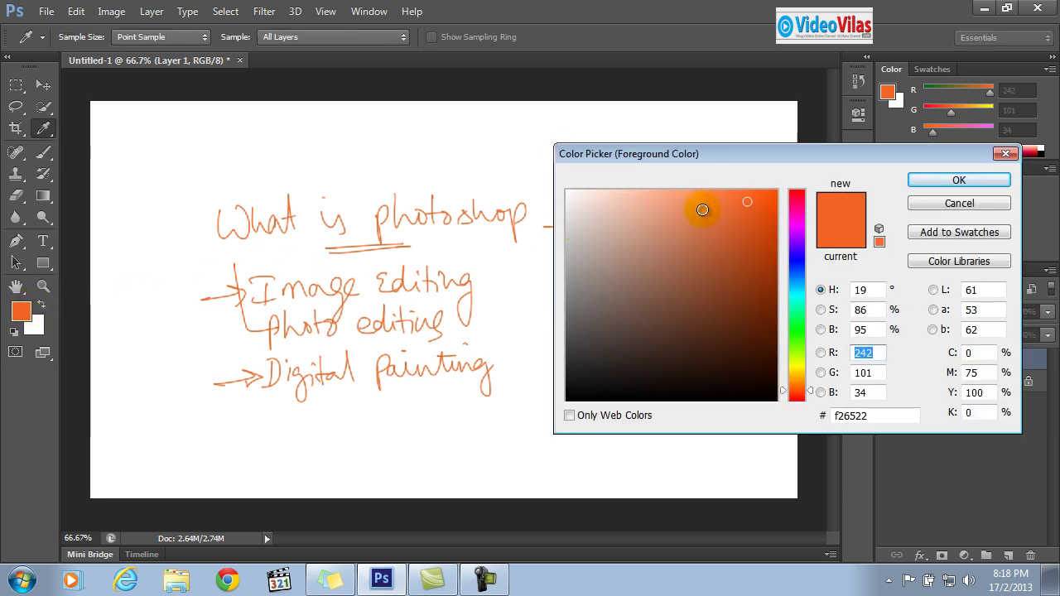
{"action": "left_click", "coordinate": [748, 263]}
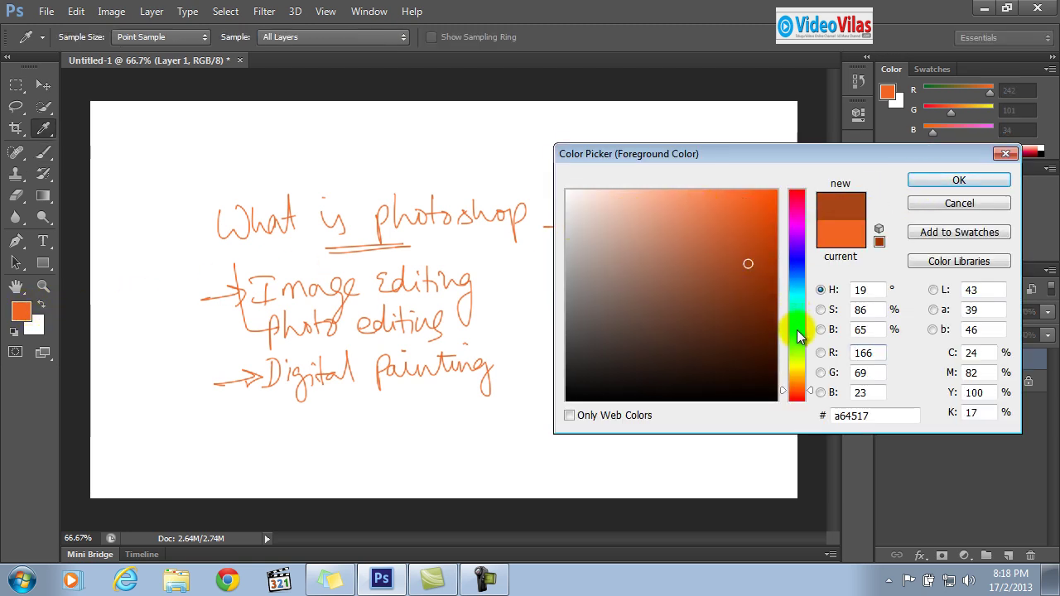
{"action": "left_click", "coordinate": [796, 336]}
{"action": "left_click", "coordinate": [761, 216]}
{"action": "left_click", "coordinate": [917, 179]}
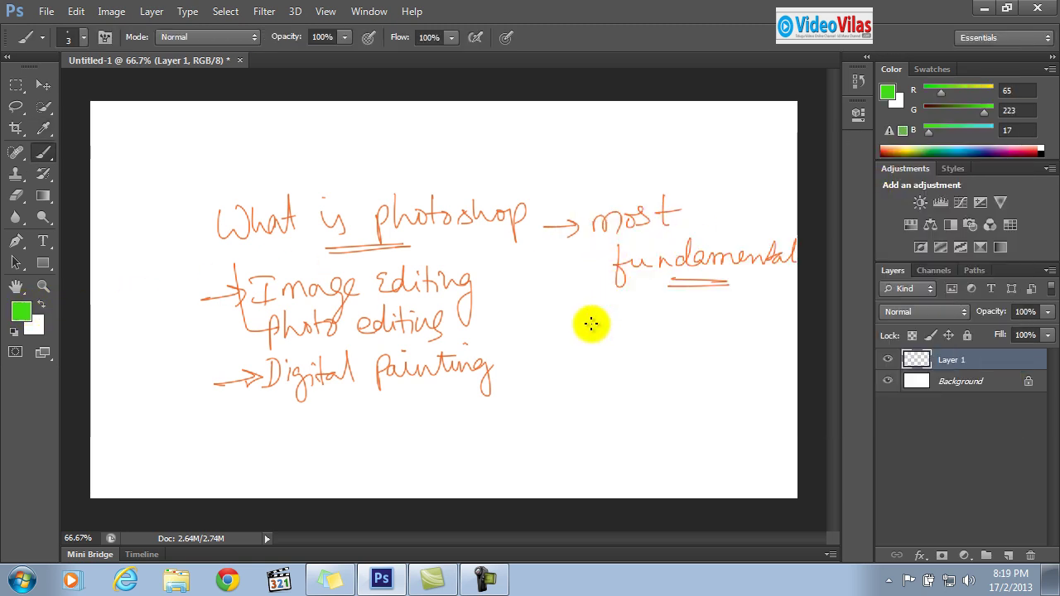
Handwrite an arrowed green list on the right: Graphic design, Web design, Animation, Video production.
{"action": "mouse_move", "coordinate": [553, 295]}
{"action": "left_mouse_down"}
{"action": "mouse_move", "coordinate": [556, 321]}
{"action": "mouse_move", "coordinate": [572, 310]}
{"action": "mouse_move", "coordinate": [581, 326]}
{"action": "left_mouse_up"}
{"action": "mouse_move", "coordinate": [583, 311]}
{"action": "left_mouse_down"}
{"action": "mouse_move", "coordinate": [695, 317]}
{"action": "mouse_move", "coordinate": [747, 298]}
{"action": "left_mouse_up"}
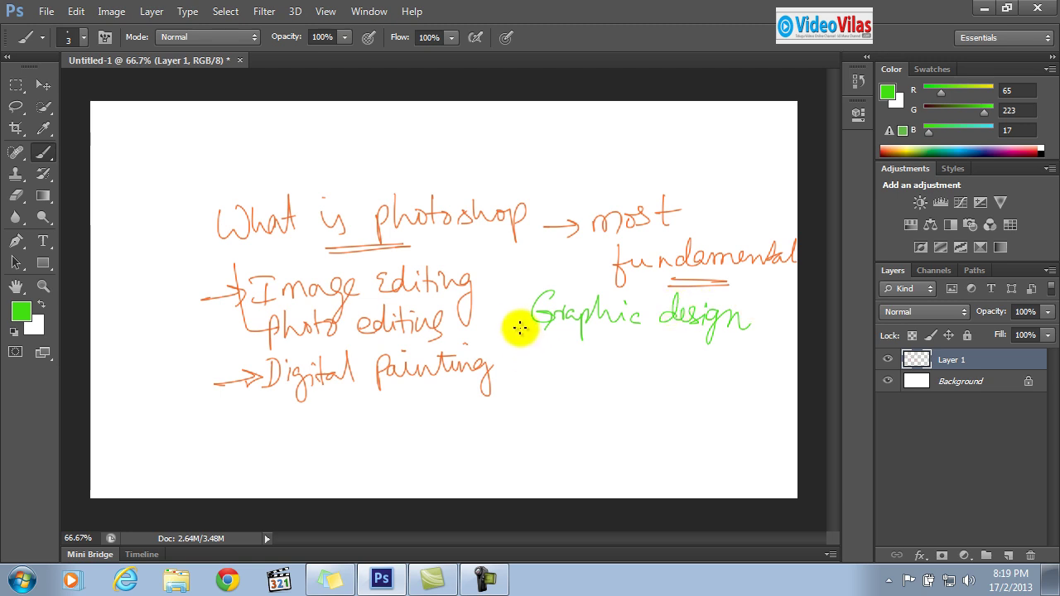
{"action": "left_click_drag", "start_coordinate": [498, 313], "coordinate": [517, 312]}
{"action": "left_click_drag", "start_coordinate": [517, 346], "coordinate": [571, 356]}
{"action": "left_click_drag", "start_coordinate": [589, 342], "coordinate": [679, 362]}
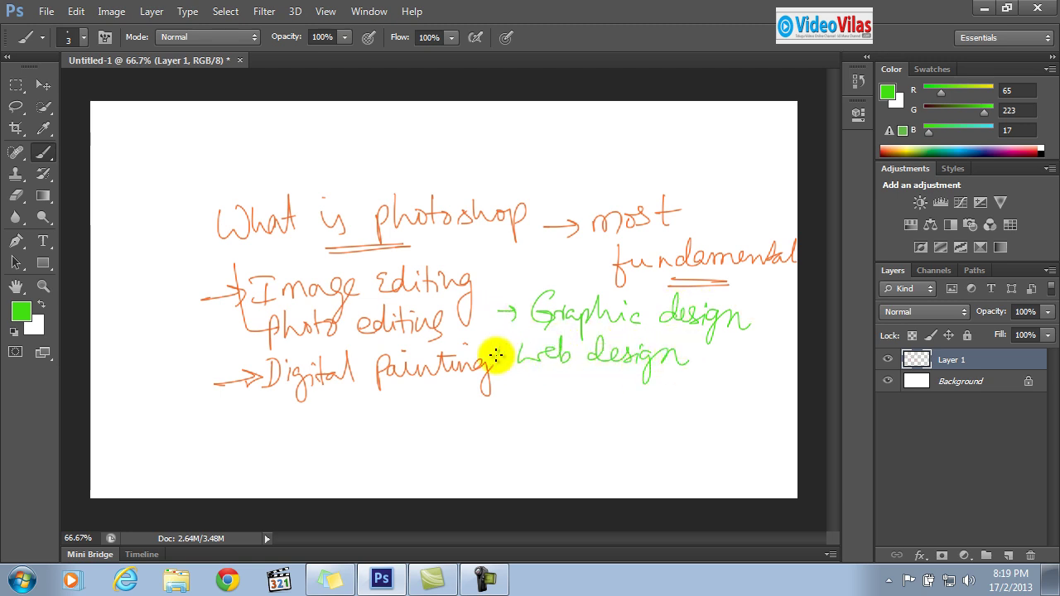
{"action": "left_click_drag", "start_coordinate": [495, 355], "coordinate": [513, 354]}
{"action": "mouse_move", "coordinate": [498, 395]}
{"action": "left_mouse_down"}
{"action": "mouse_move", "coordinate": [553, 389]}
{"action": "mouse_move", "coordinate": [608, 402]}
{"action": "mouse_move", "coordinate": [634, 367]}
{"action": "mouse_move", "coordinate": [651, 390]}
{"action": "mouse_move", "coordinate": [662, 377]}
{"action": "left_mouse_up"}
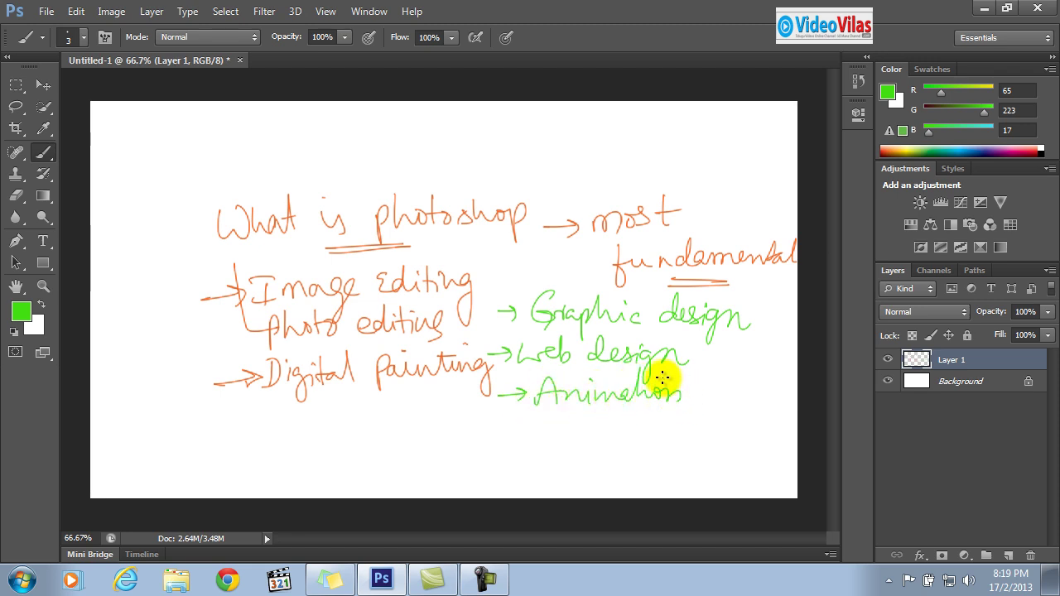
{"action": "left_click_drag", "start_coordinate": [482, 432], "coordinate": [519, 432]}
{"action": "mouse_move", "coordinate": [508, 427]}
{"action": "left_mouse_down"}
{"action": "mouse_move", "coordinate": [508, 439]}
{"action": "mouse_move", "coordinate": [557, 427]}
{"action": "mouse_move", "coordinate": [567, 445]}
{"action": "mouse_move", "coordinate": [646, 428]}
{"action": "mouse_move", "coordinate": [696, 439]}
{"action": "mouse_move", "coordinate": [736, 413]}
{"action": "mouse_move", "coordinate": [745, 430]}
{"action": "mouse_move", "coordinate": [764, 425]}
{"action": "left_mouse_up"}
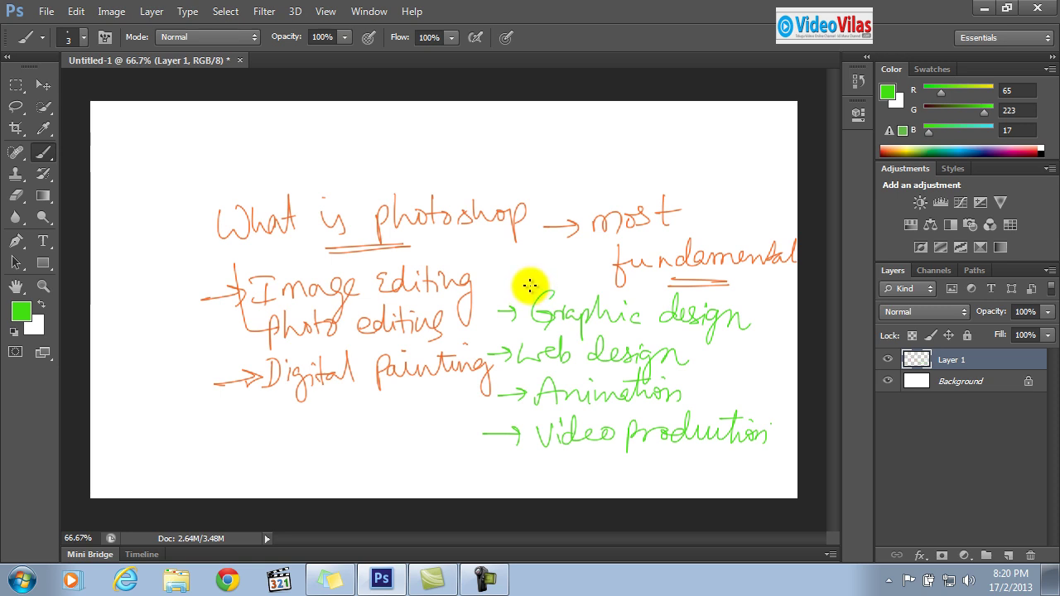
Write green 'Adobe' with an arrow above photoshop, underline Adobe and shop, and begin a boxed 'CS6'.
{"action": "mouse_move", "coordinate": [369, 191]}
{"action": "left_mouse_down"}
{"action": "mouse_move", "coordinate": [412, 176]}
{"action": "mouse_move", "coordinate": [447, 181]}
{"action": "mouse_move", "coordinate": [478, 154]}
{"action": "mouse_move", "coordinate": [548, 170]}
{"action": "left_mouse_up"}
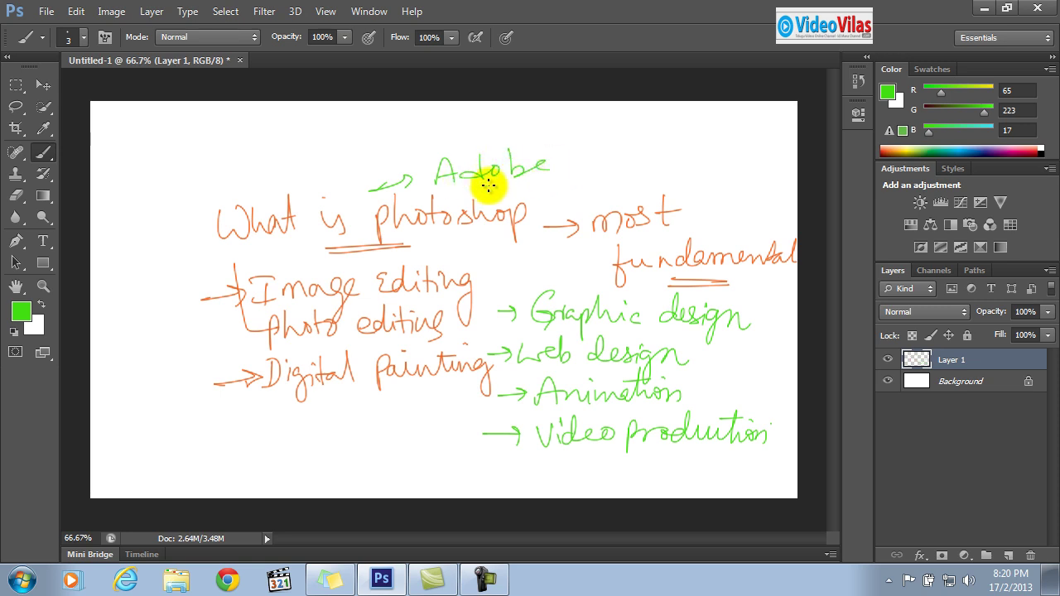
{"action": "left_click_drag", "start_coordinate": [436, 193], "coordinate": [526, 185]}
{"action": "left_click_drag", "start_coordinate": [439, 197], "coordinate": [496, 195]}
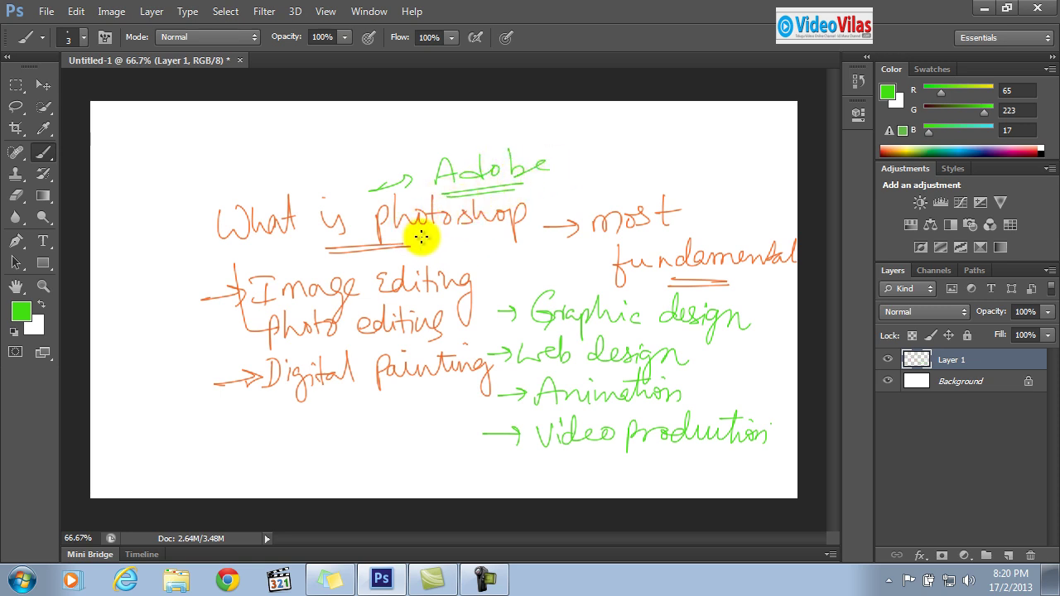
{"action": "left_click_drag", "start_coordinate": [421, 238], "coordinate": [484, 237]}
{"action": "mouse_move", "coordinate": [621, 139]}
{"action": "left_mouse_down"}
{"action": "mouse_move", "coordinate": [619, 156]}
{"action": "mouse_move", "coordinate": [676, 151]}
{"action": "mouse_move", "coordinate": [604, 173]}
{"action": "left_mouse_up"}
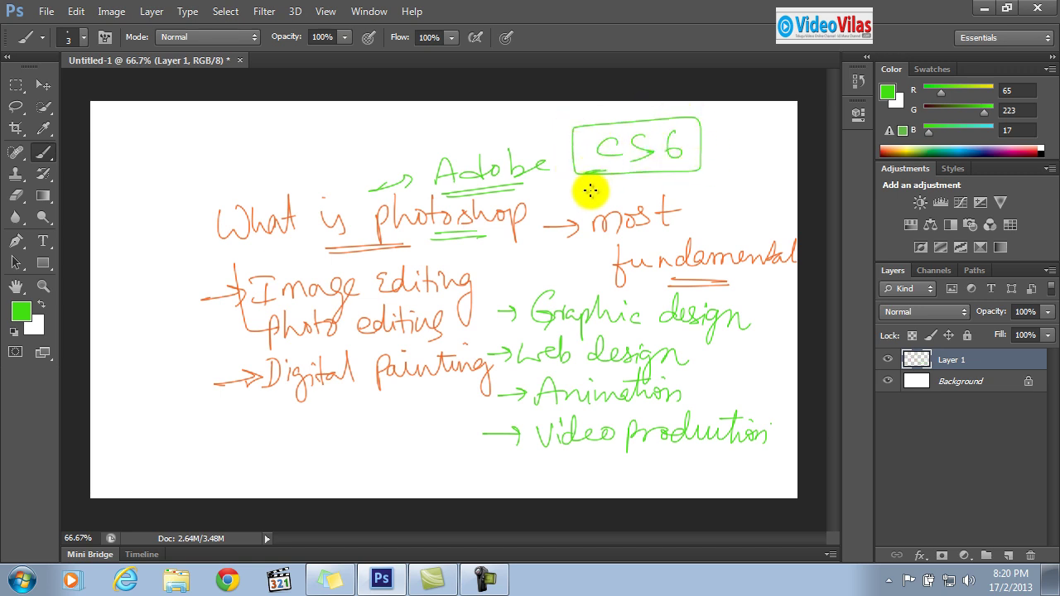